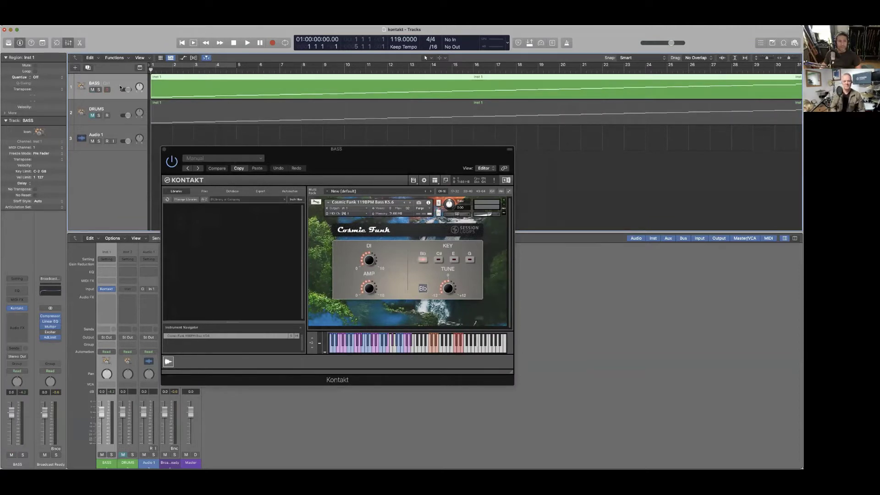
# - Play the BASS track in several short passes to audition the DI and AMP sounds of the Cosmic Funk bass
pyautogui.press('space')
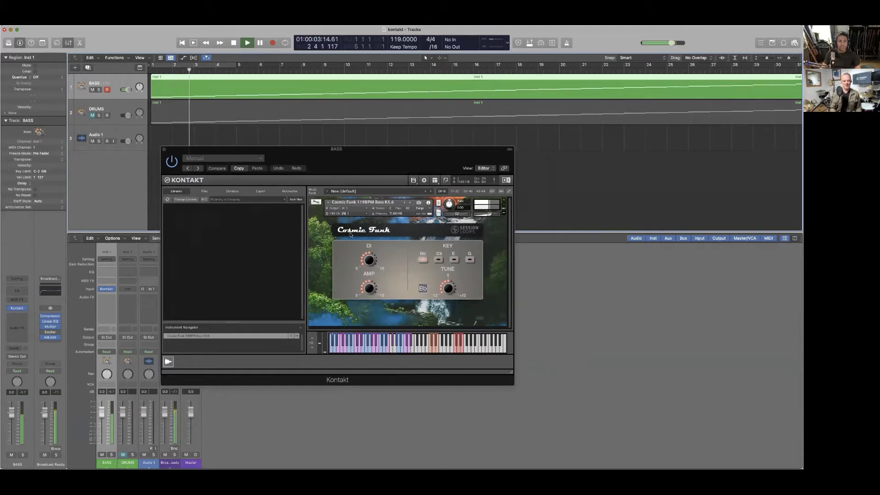
pyautogui.press('space')
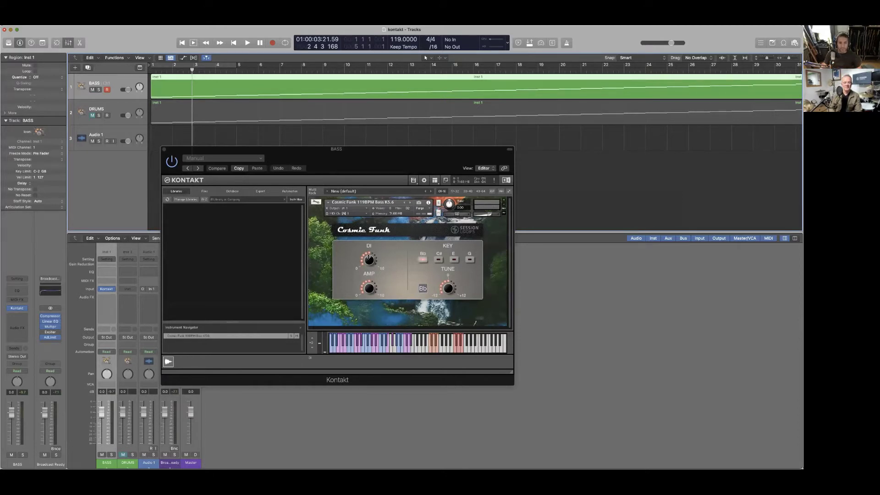
pyautogui.press('space')
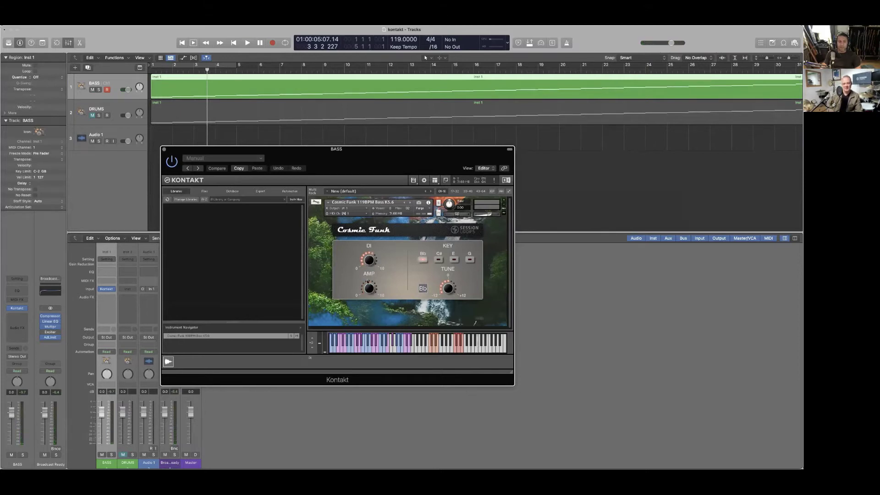
pyautogui.press('space')
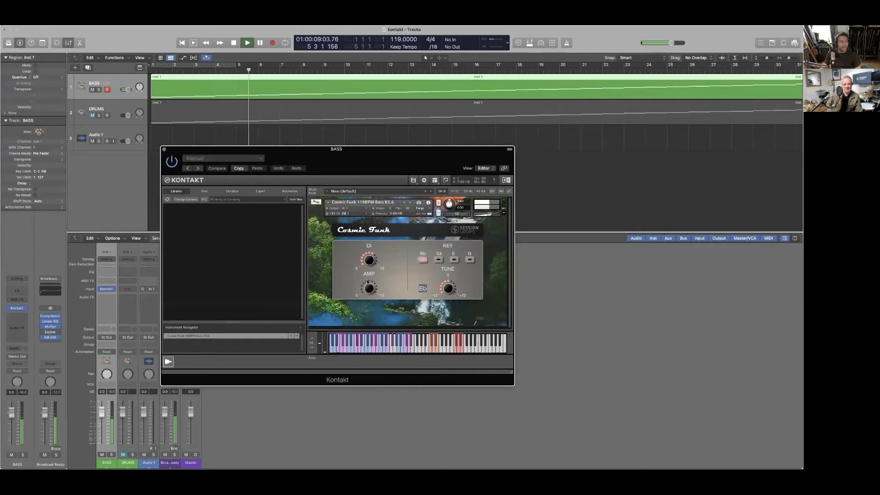
pyautogui.press('space')
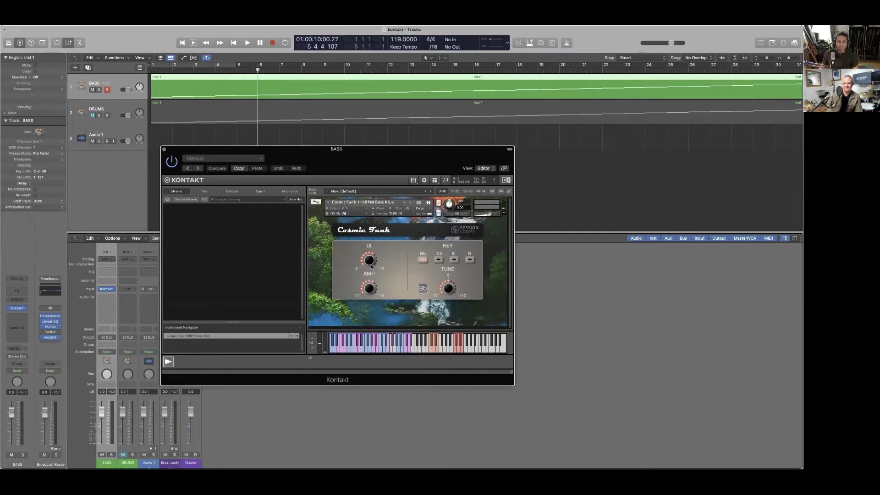
pyautogui.press('space')
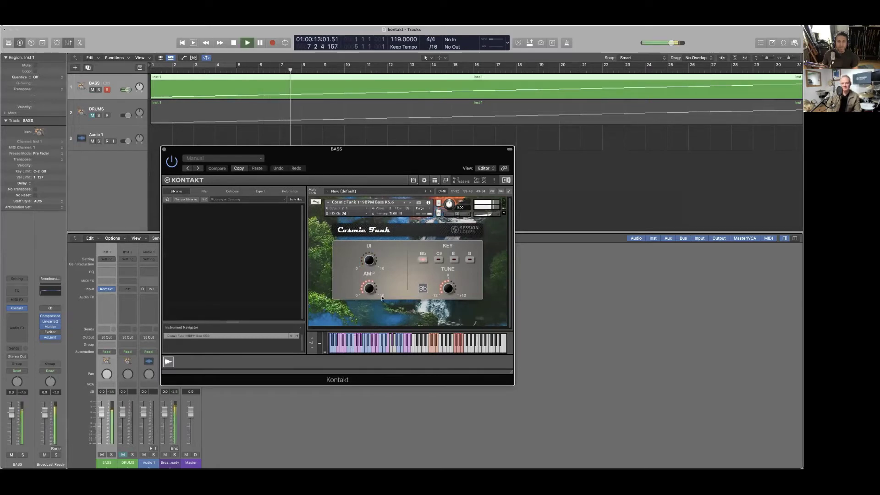
pyautogui.press('space')
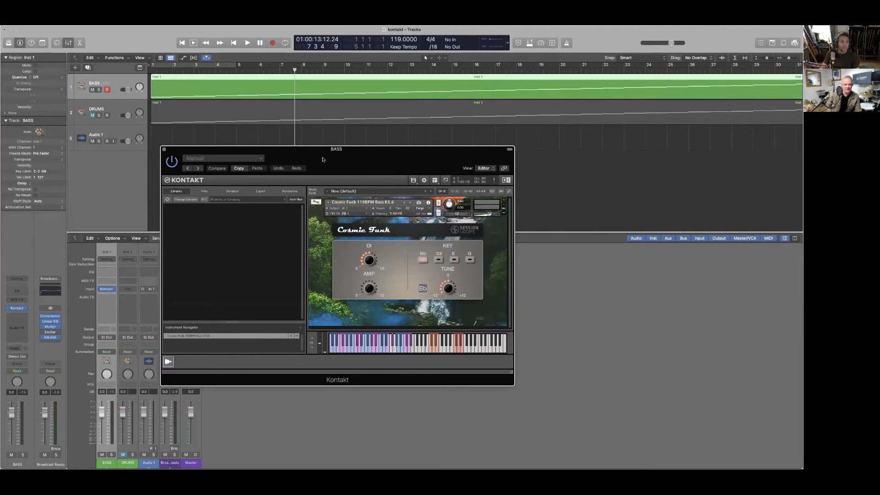
# - Insert the stereo CLA Bass plug-in on the BASS channel and place its window beside Kontakt
pyautogui.click(97, 79)
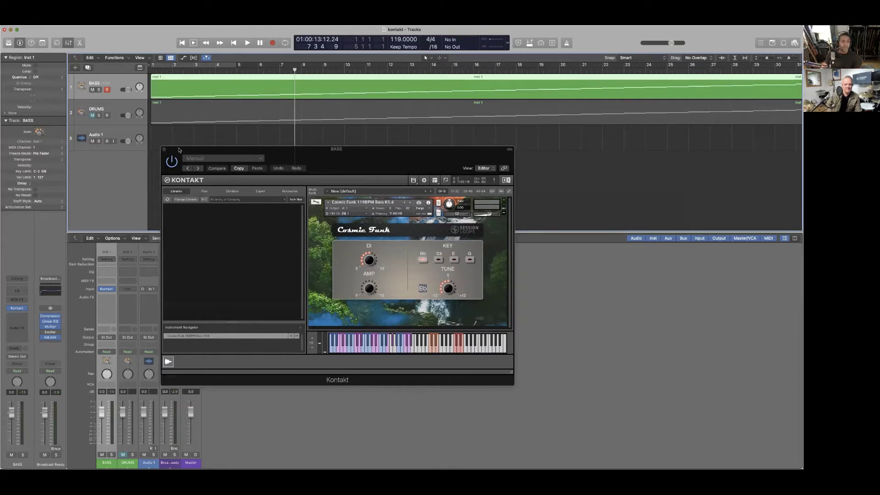
pyautogui.moveTo(178, 149); pyautogui.dragTo(321, 130)
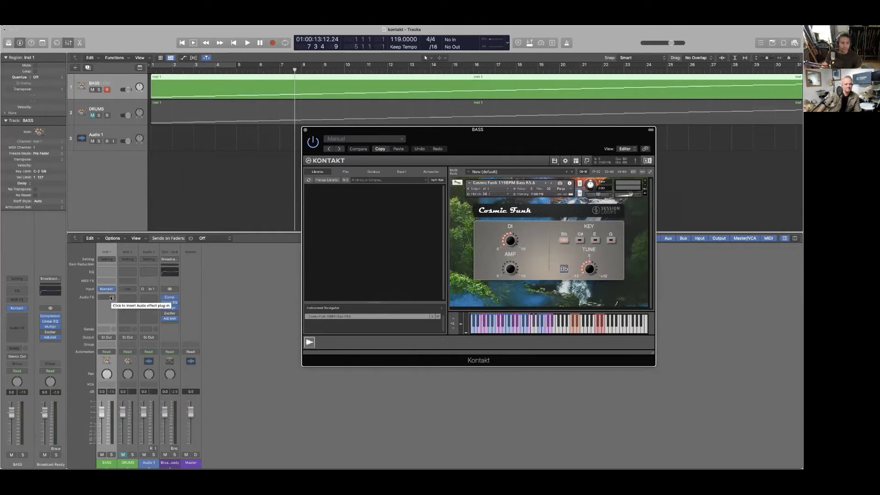
pyautogui.click(112, 299)
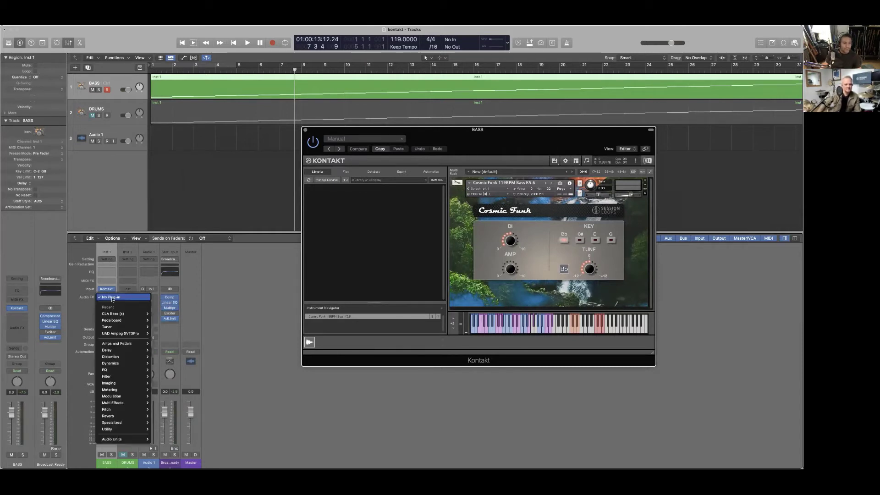
pyautogui.moveTo(116, 314)
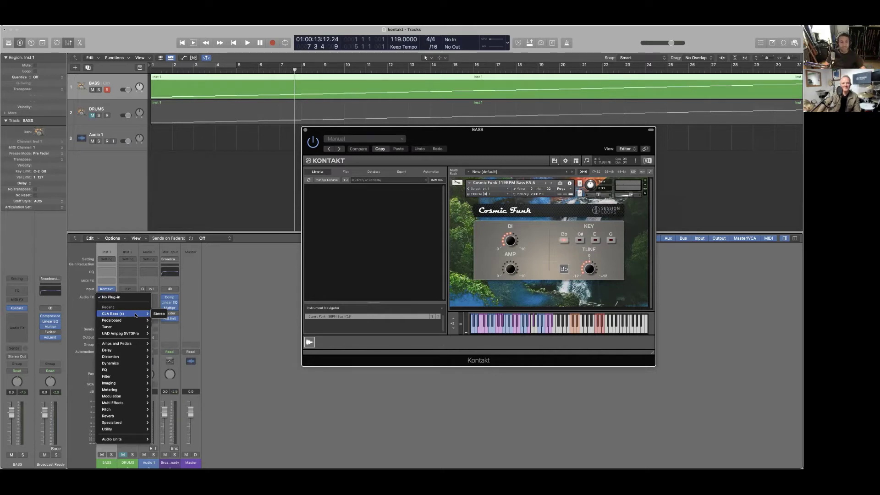
pyautogui.click(158, 314)
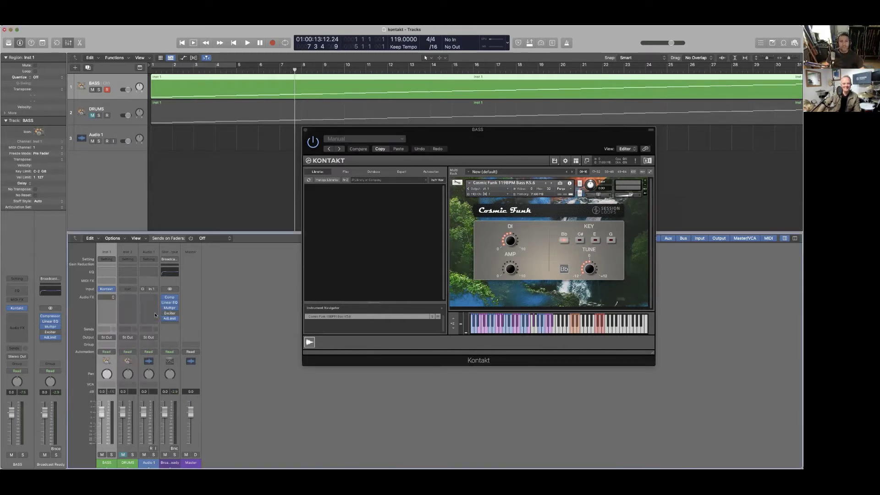
pyautogui.moveTo(362, 106); pyautogui.dragTo(185, 155)
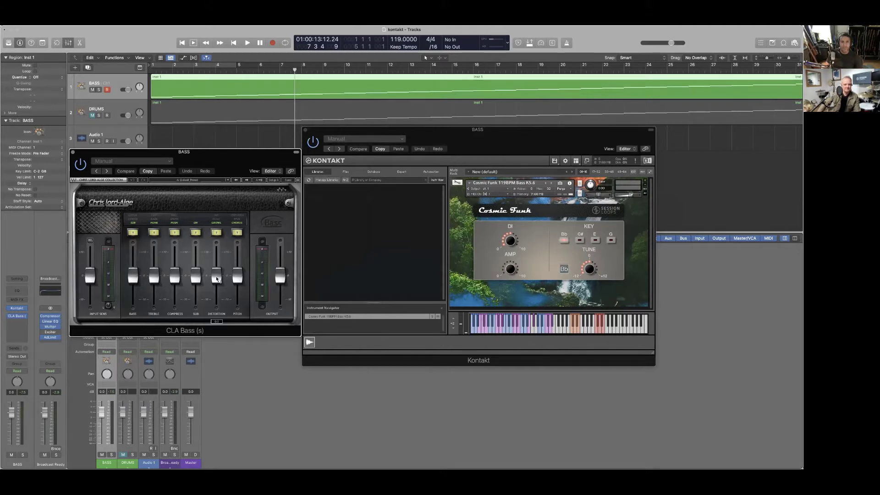
# - Raise the Compress, Sub and Distortion faders in CLA Bass during playback and audition the processed bass
pyautogui.press('space')
pyautogui.moveTo(217, 279); pyautogui.dragTo(175, 271)
pyautogui.press('space')
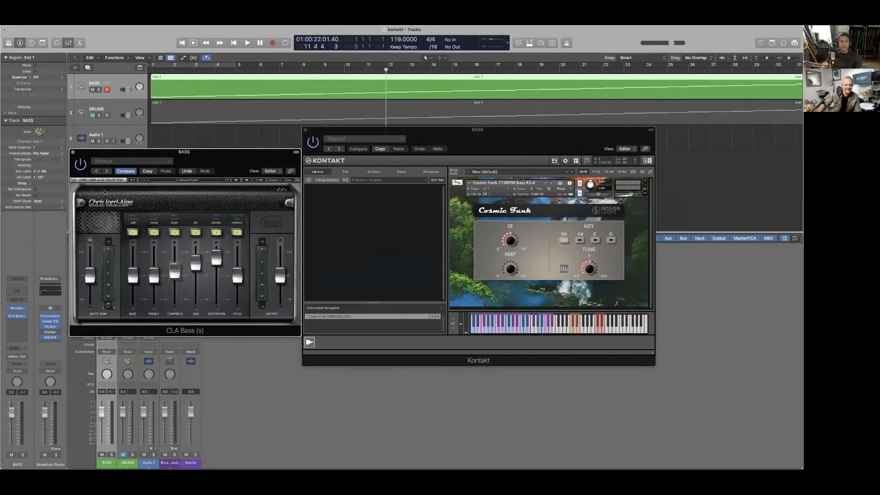
pyautogui.press('space')
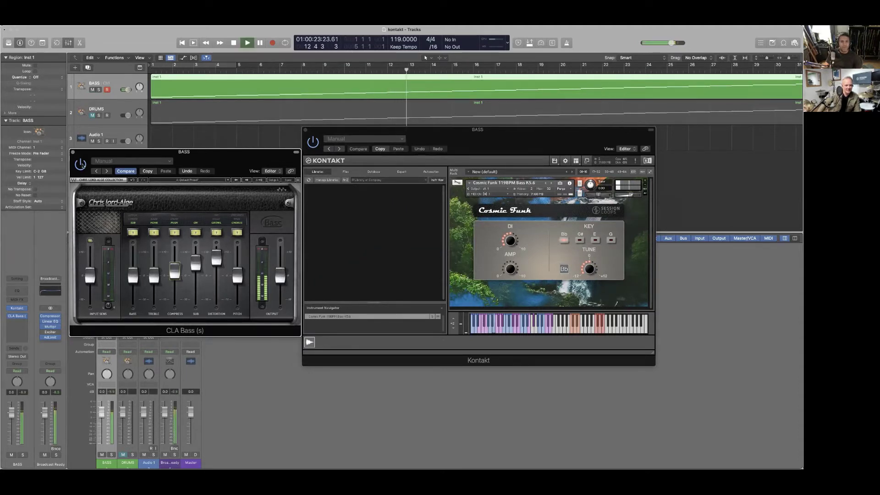
pyautogui.press('space')
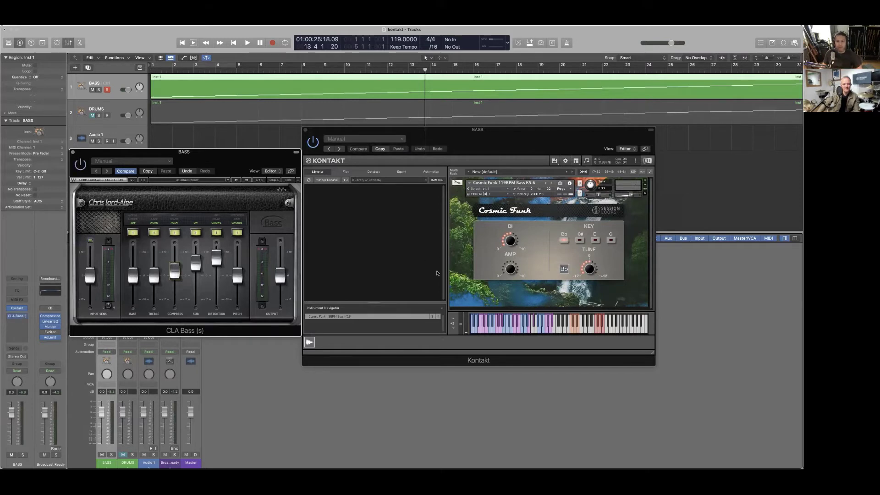
# - Turn Cosmic Funk's DI level down and its AMP level up while the bass plays through CLA Bass
pyautogui.press('space')
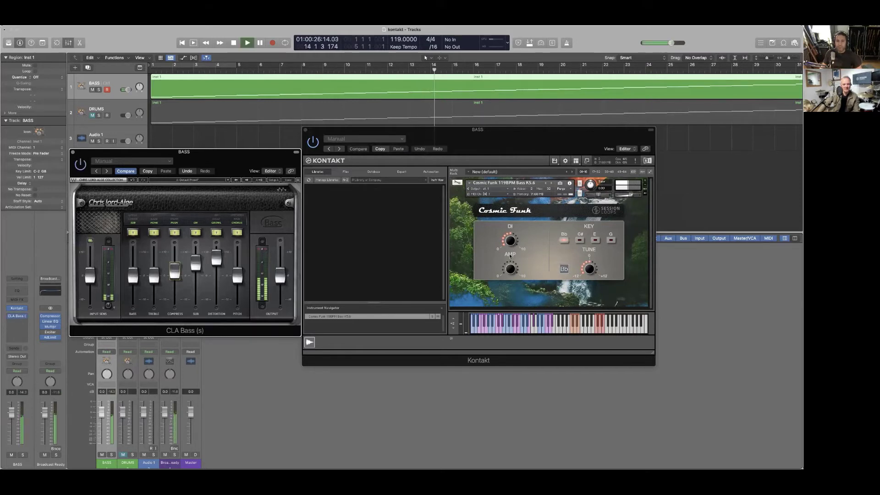
pyautogui.moveTo(510, 272); pyautogui.dragTo(513, 251)
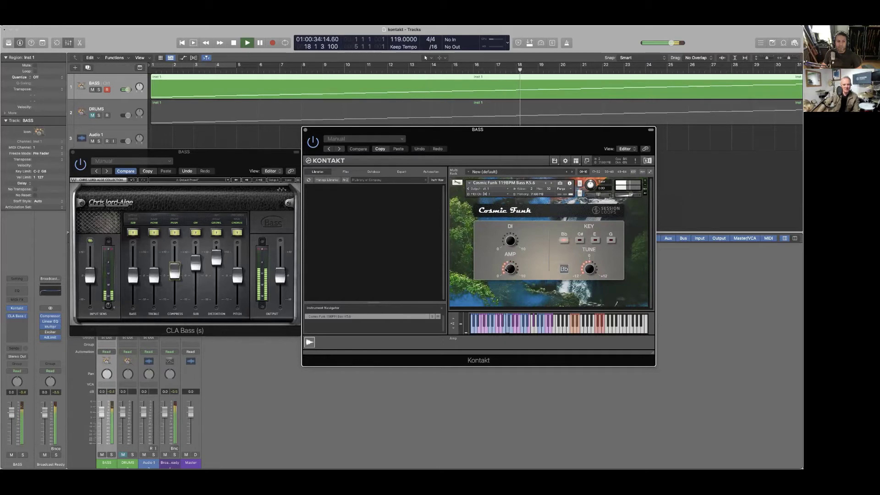
pyautogui.press('space')
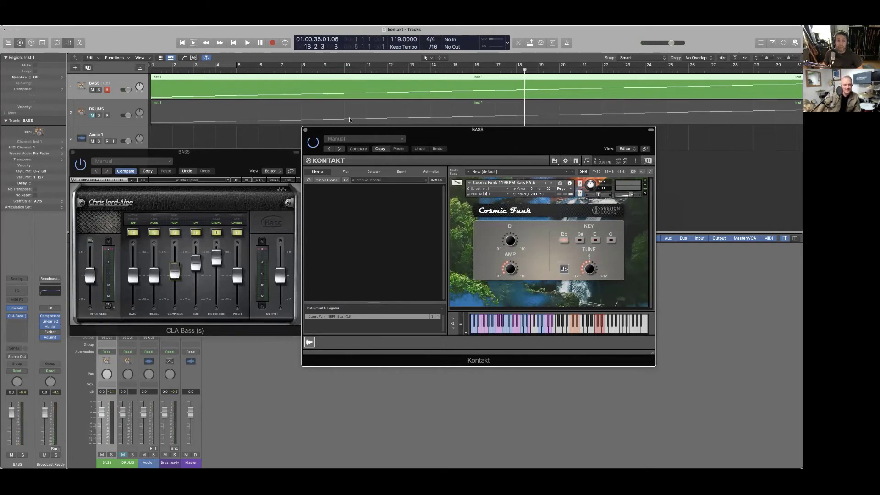
# - Close the CLA Bass window and remove the plug-in from the BASS channel, moving Kontakt out of the way
pyautogui.click(72, 152)
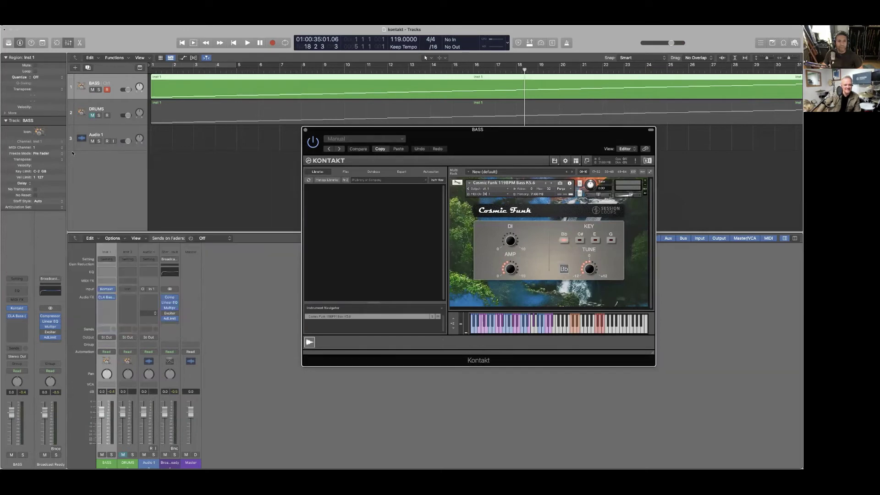
pyautogui.moveTo(359, 133); pyautogui.dragTo(71, 33)
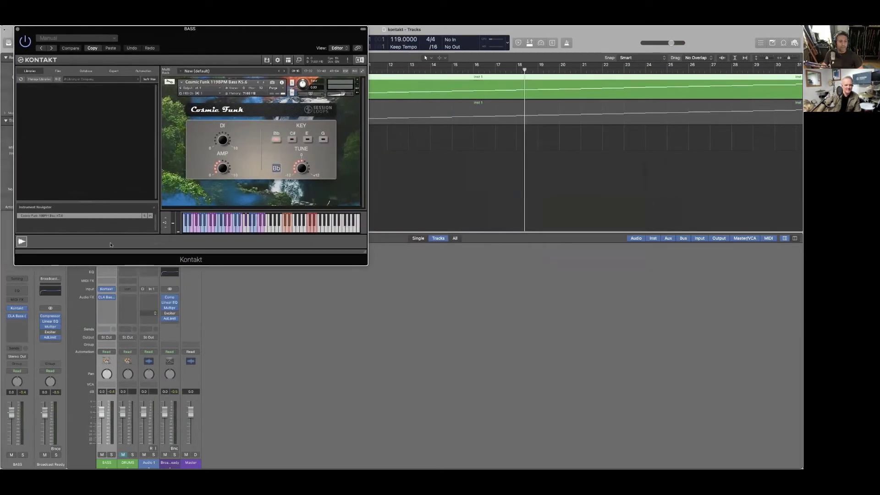
pyautogui.click(113, 297)
pyautogui.click(125, 308)
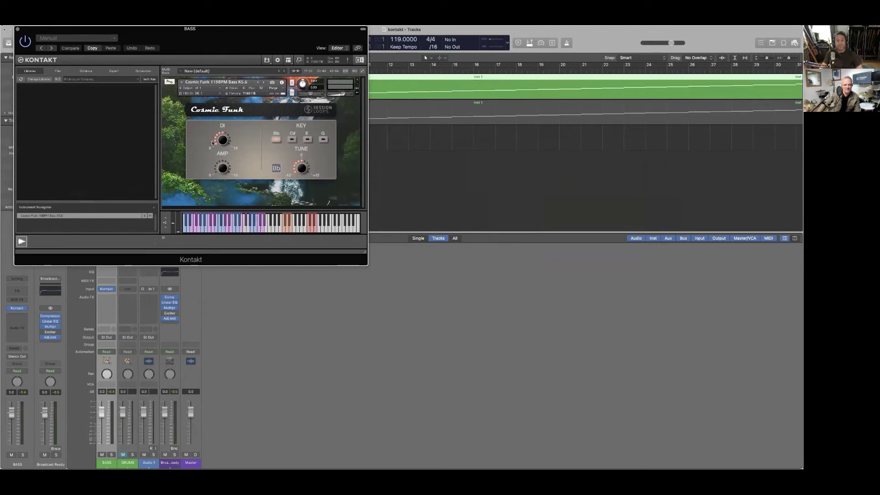
# - Insert a stereo Pedalboard on the BASS channel and move its window clear of the Cosmic Funk controls
pyautogui.click(112, 298)
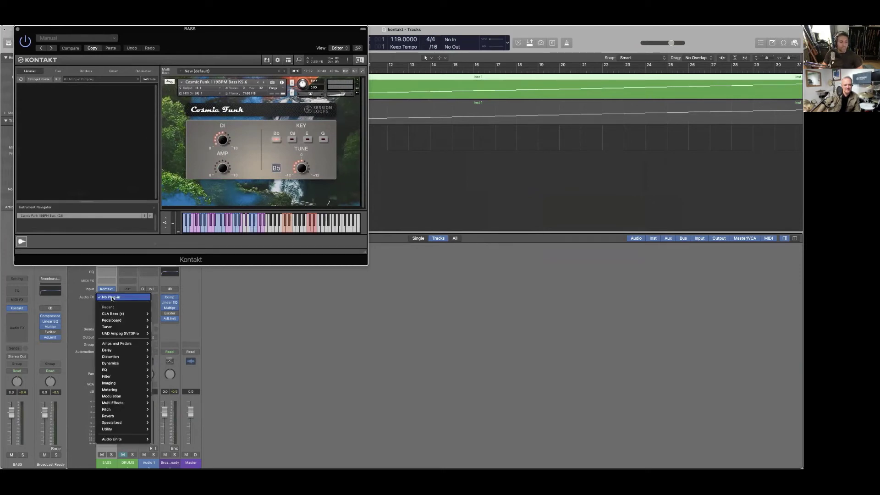
pyautogui.moveTo(119, 332)
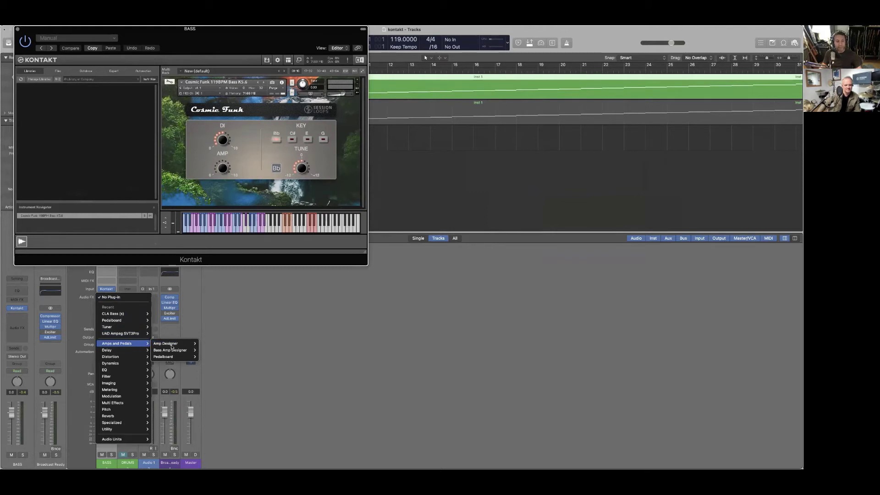
pyautogui.click(210, 357)
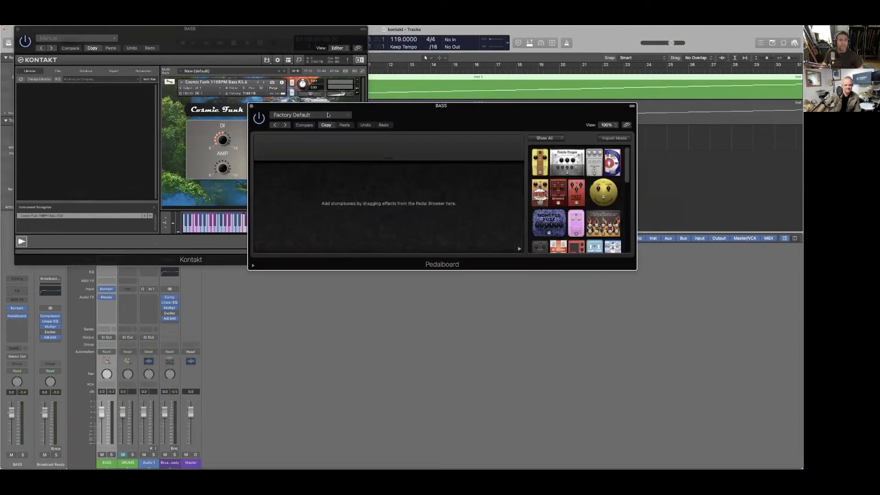
pyautogui.moveTo(381, 116); pyautogui.dragTo(231, 248)
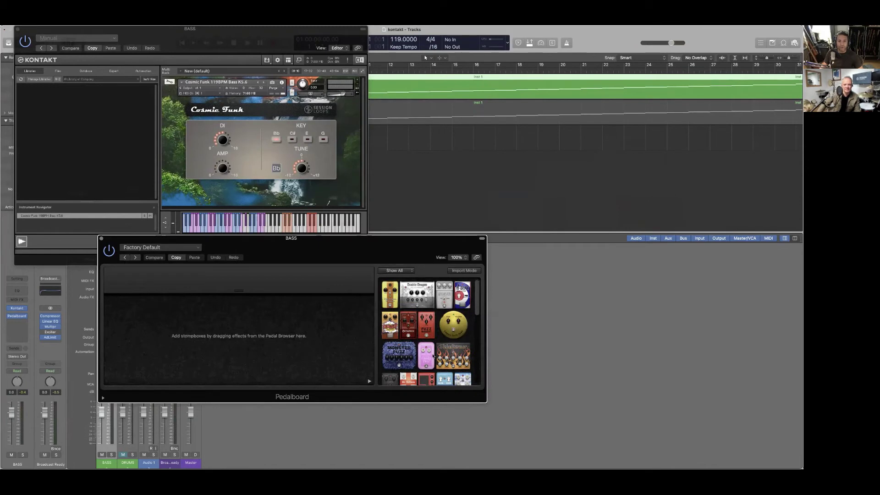
# - Try the Monster Fuzz pedal on the bass during playback and take it off the pedalboard again
pyautogui.moveTo(244, 324); pyautogui.dragTo(183, 304)
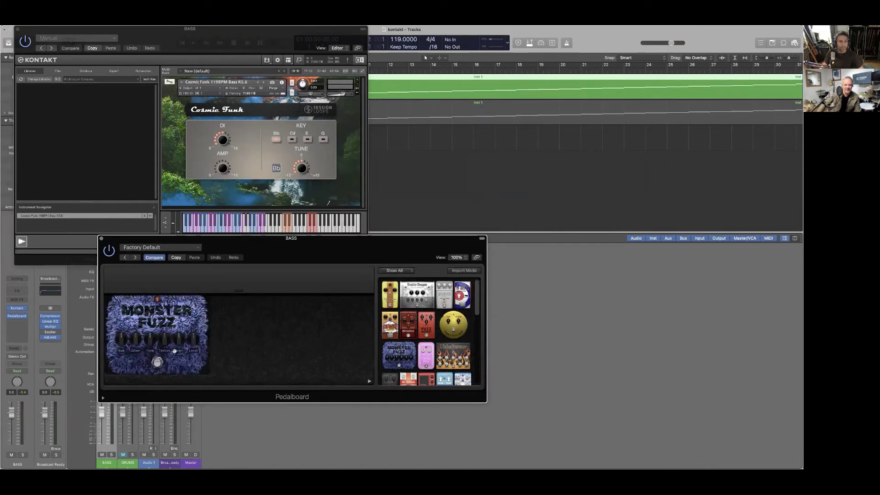
pyautogui.press('space')
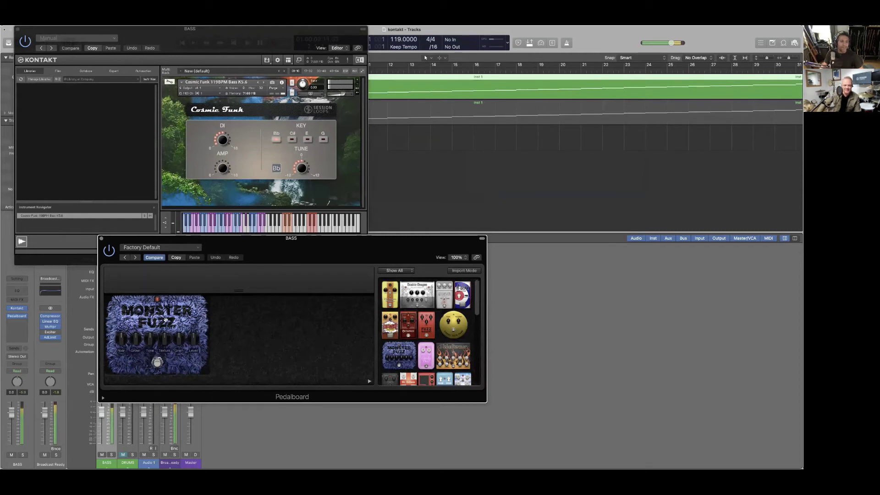
pyautogui.moveTo(174, 350); pyautogui.dragTo(162, 270)
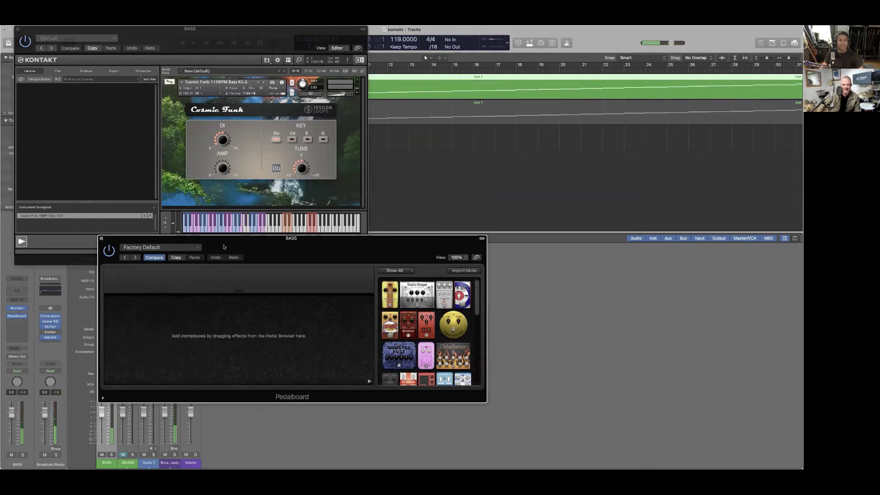
# - Add the Dr. Octave pedal to the pedalboard and arrange the Pedalboard and Kontakt windows so they do not overlap
pyautogui.moveTo(224, 246); pyautogui.dragTo(143, 277)
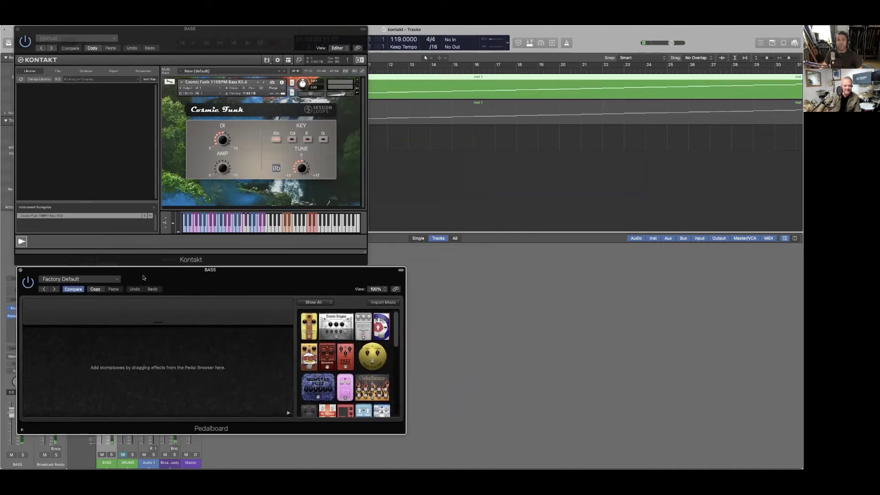
pyautogui.scroll(-2, 339, 356)
pyautogui.scroll(-2, 338, 355)
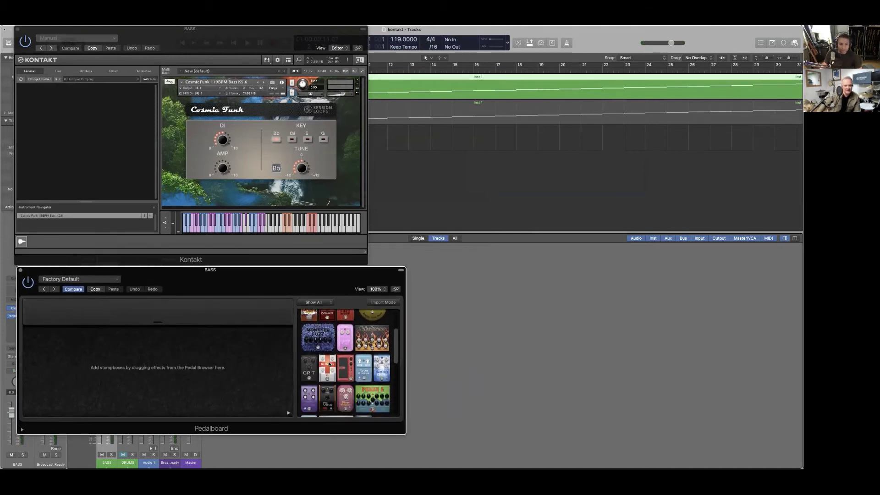
pyautogui.moveTo(327, 367); pyautogui.dragTo(106, 335)
pyautogui.moveTo(183, 29)
pyautogui.mouseDown()
pyautogui.moveTo(322, 28)
pyautogui.moveTo(180, 28)
pyautogui.mouseUp()
pyautogui.moveTo(141, 271); pyautogui.dragTo(465, 258)
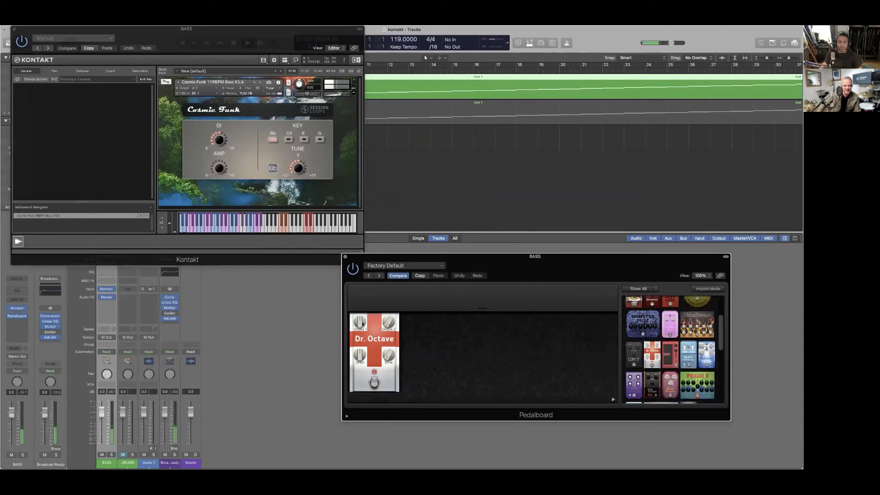
pyautogui.moveTo(225, 55); pyautogui.dragTo(184, 77)
# - Adjust all four Dr. Octave knobs while the bass plays, and close the Pedalboard window when done
pyautogui.moveTo(358, 354); pyautogui.dragTo(359, 332)
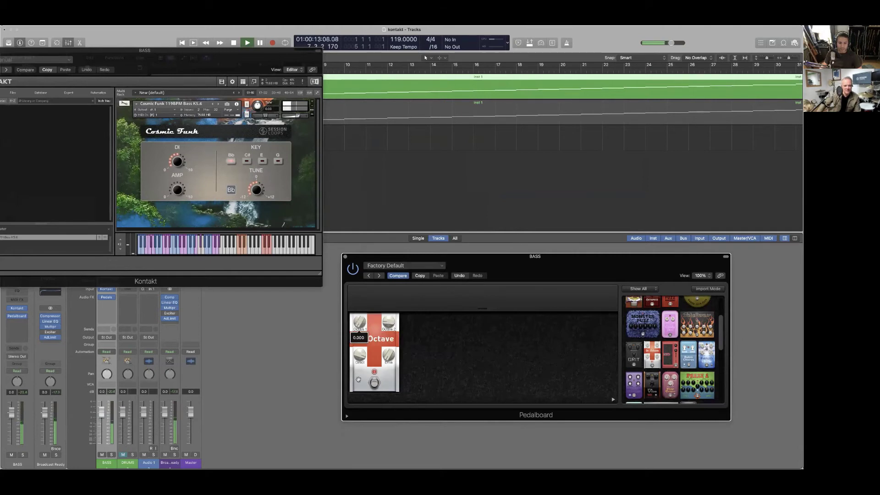
pyautogui.moveTo(388, 323); pyautogui.dragTo(393, 297)
pyautogui.moveTo(360, 324); pyautogui.dragTo(359, 295)
pyautogui.moveTo(389, 354); pyautogui.dragTo(385, 337)
pyautogui.click(386, 179)
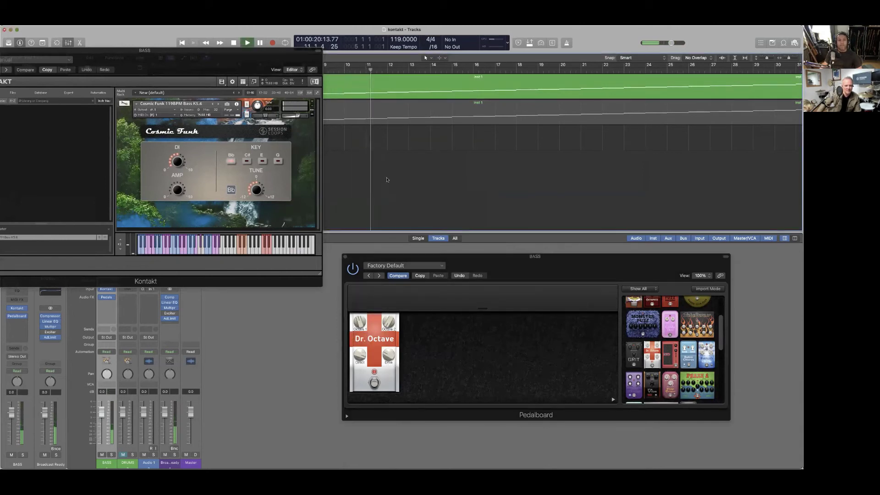
pyautogui.click(345, 258)
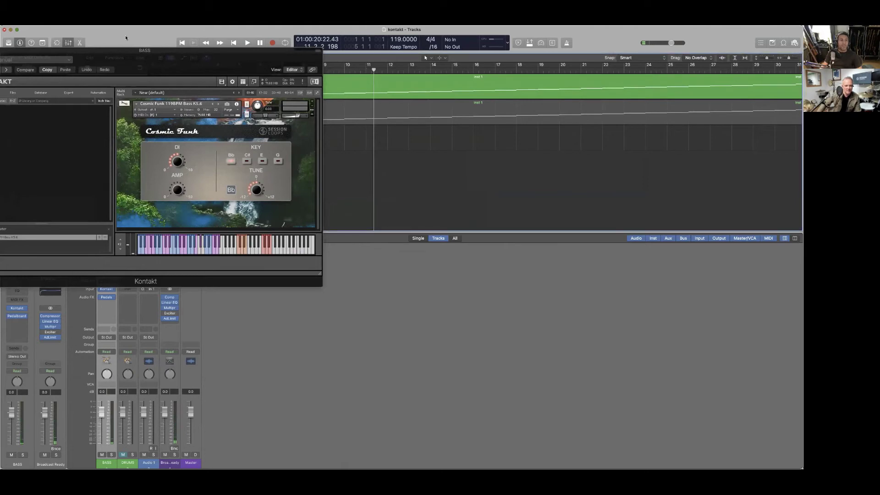
# - Bring the Kontakt window fully into view, return the playhead to the project start and close the Kontakt window
pyautogui.moveTo(125, 56); pyautogui.dragTo(380, 170)
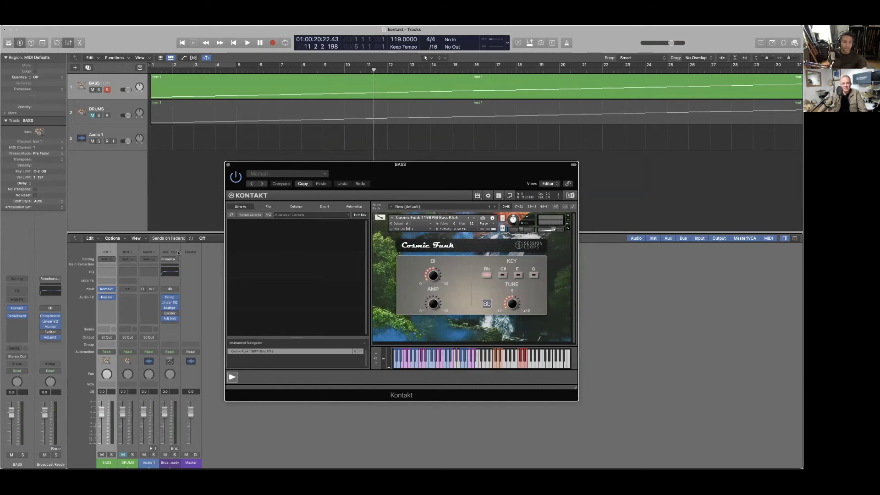
pyautogui.moveTo(114, 299)
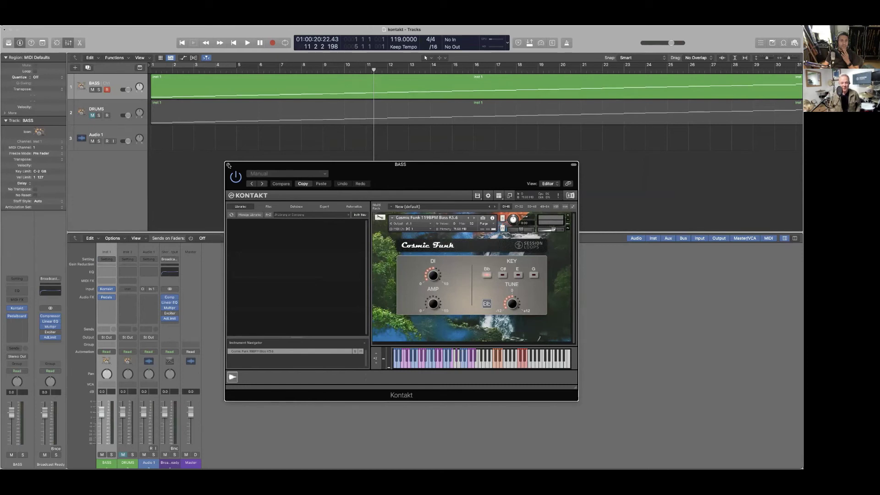
pyautogui.press('Return')
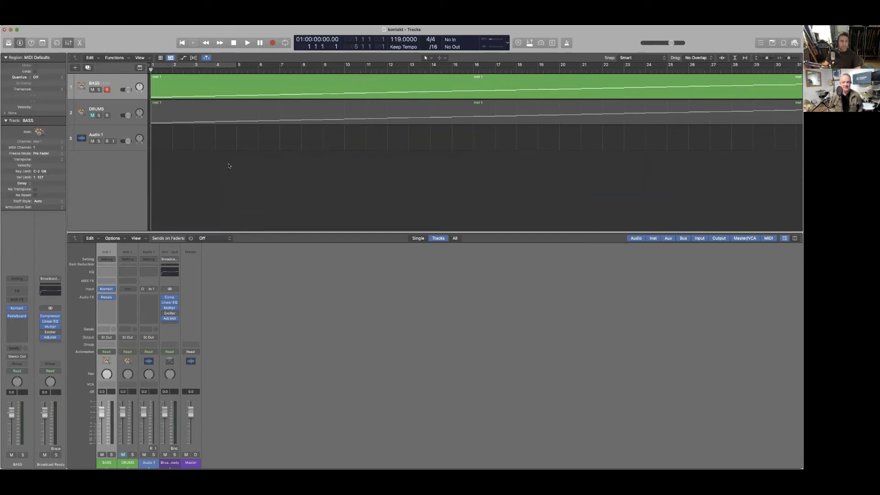
pyautogui.click(229, 165)
# - Replace the Pedalboard on the BASS channel with the CLA Bass (s) plug-in and move its window over the mixer
pyautogui.click(112, 297)
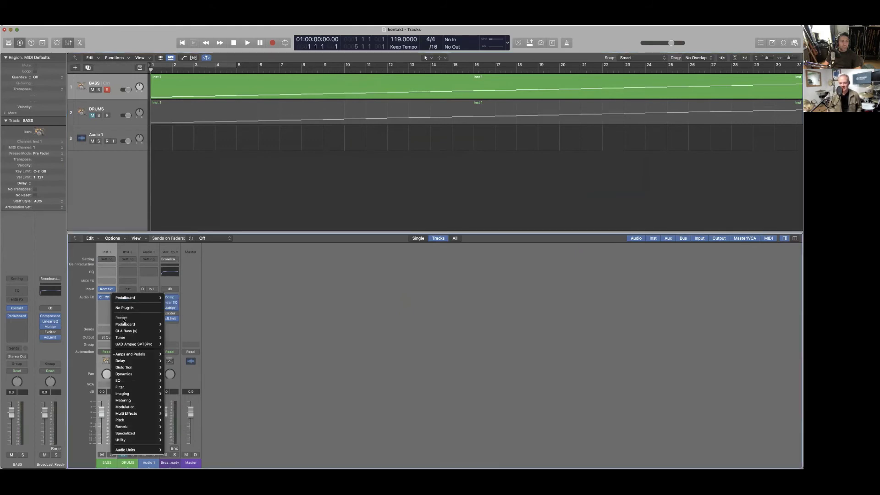
pyautogui.moveTo(131, 331)
pyautogui.click(172, 331)
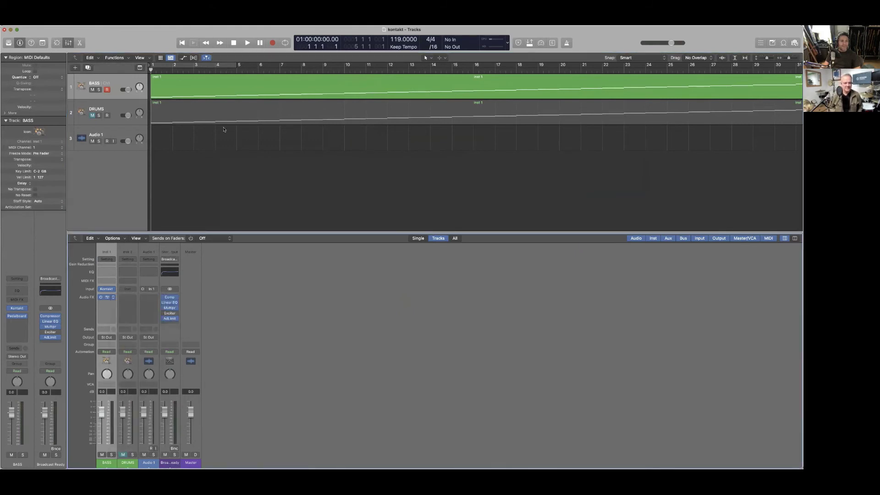
pyautogui.moveTo(301, 109); pyautogui.dragTo(186, 226)
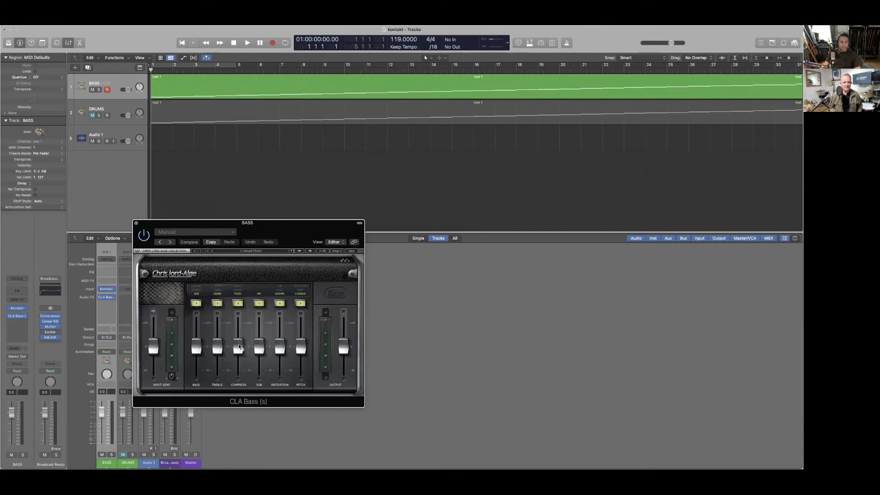
# - Raise the Compress fader in CLA Bass and switch off the Sub, Distortion and Pitch sections around a short playback
pyautogui.press('space')
pyautogui.moveTo(239, 347); pyautogui.dragTo(233, 334)
pyautogui.press('space')
pyautogui.click(259, 303)
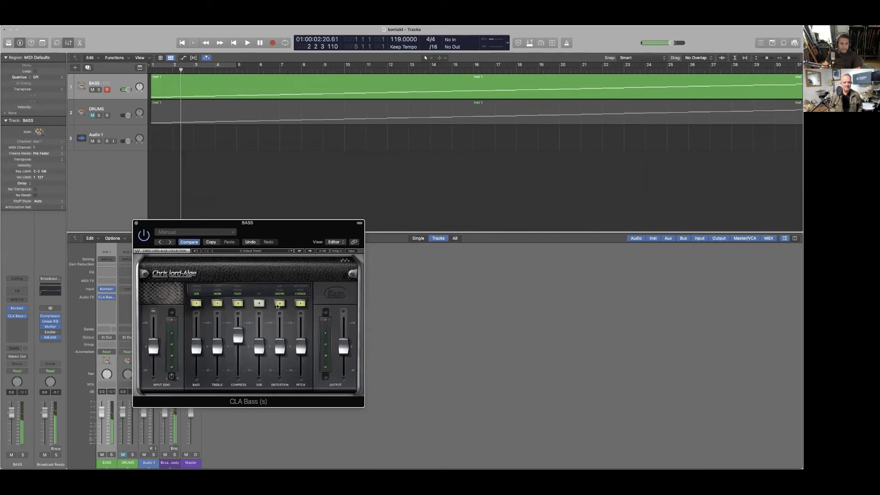
pyautogui.click(280, 303)
pyautogui.click(301, 305)
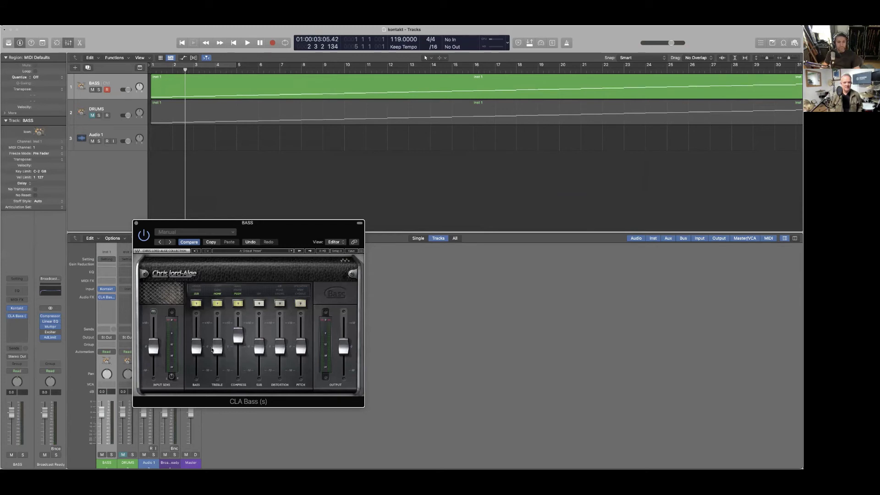
# - Raise the Bass, Treble and Compress faders during playback, switch Compress to its next mode, and stop playback
pyautogui.press('space')
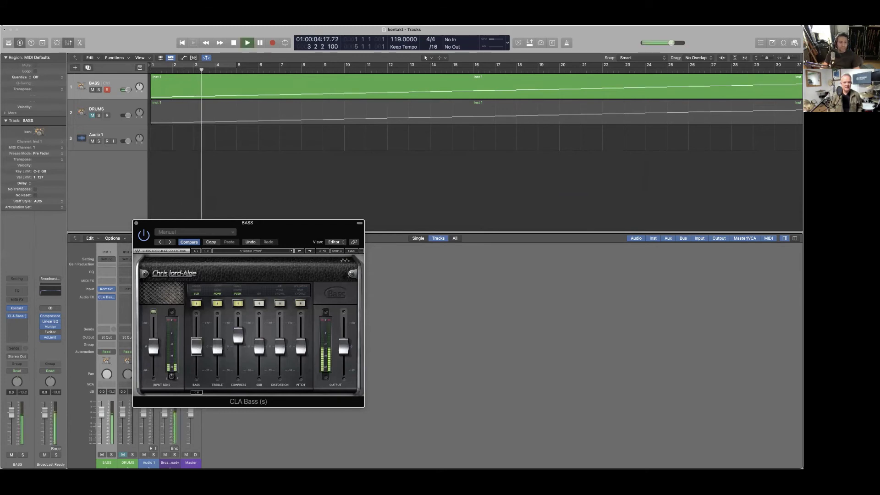
pyautogui.moveTo(197, 347); pyautogui.dragTo(238, 330)
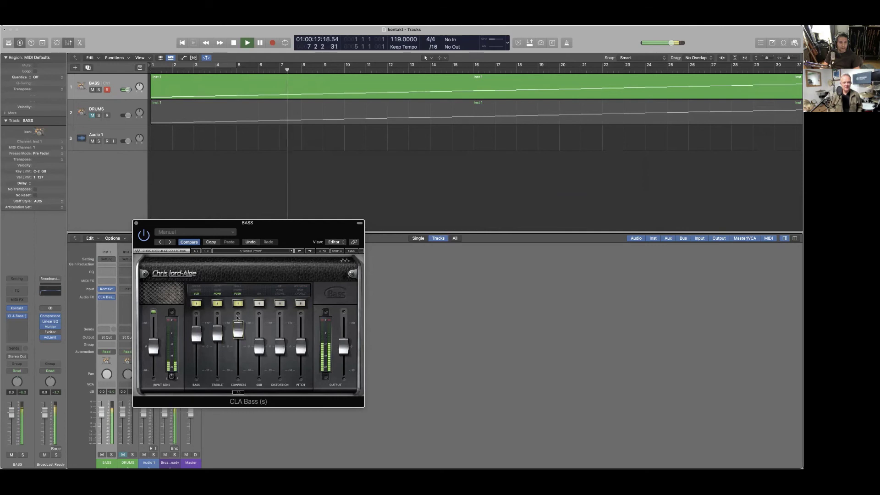
pyautogui.click(238, 303)
pyautogui.press('space')
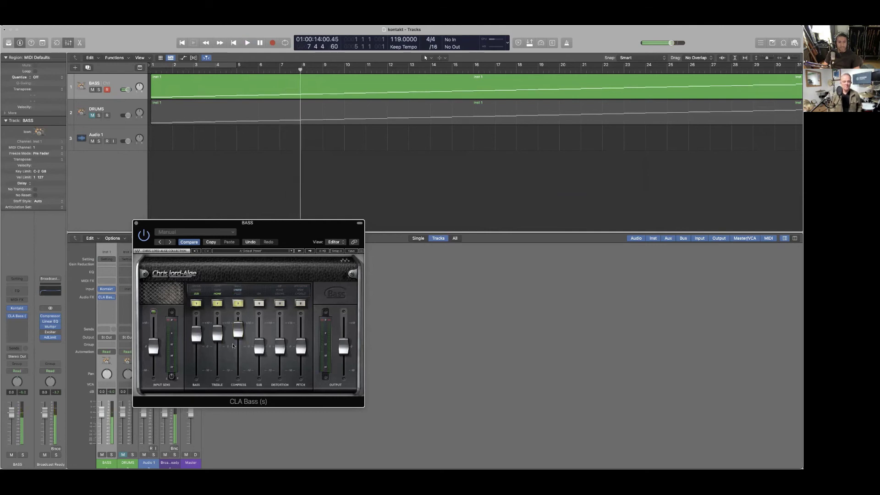
# - Move the CLA Bass window up over the tracks to show its settings, and close it when done
pyautogui.moveTo(257, 223); pyautogui.dragTo(289, 188)
pyautogui.moveTo(363, 112); pyautogui.dragTo(370, 91)
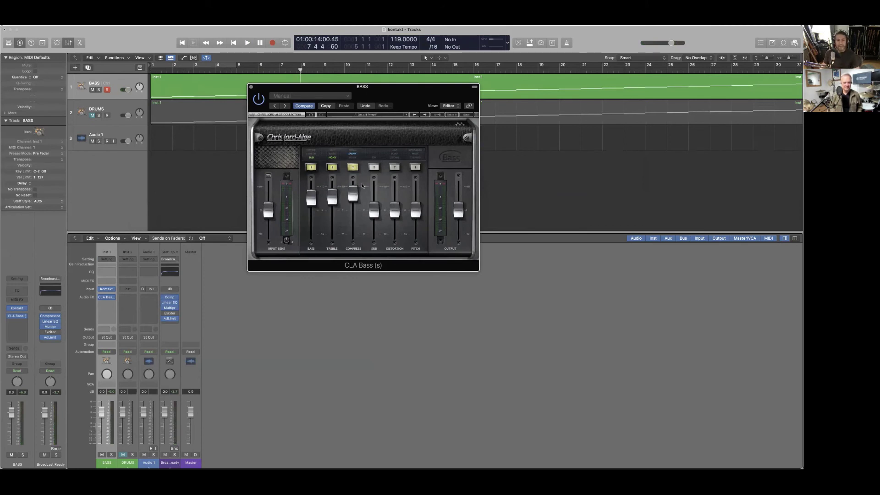
pyautogui.moveTo(352, 190)
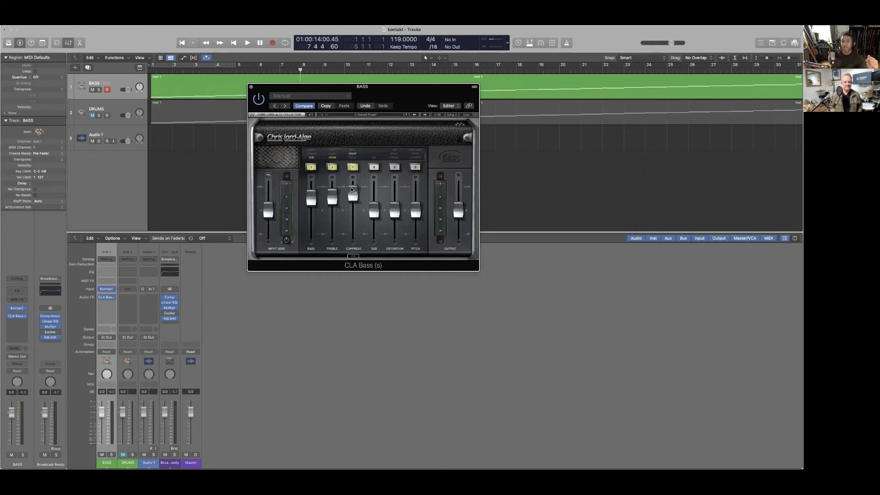
pyautogui.click(251, 87)
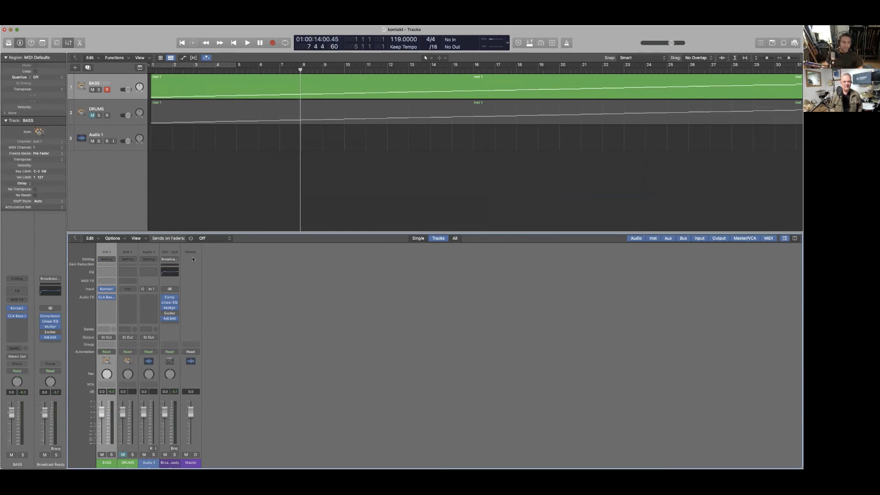